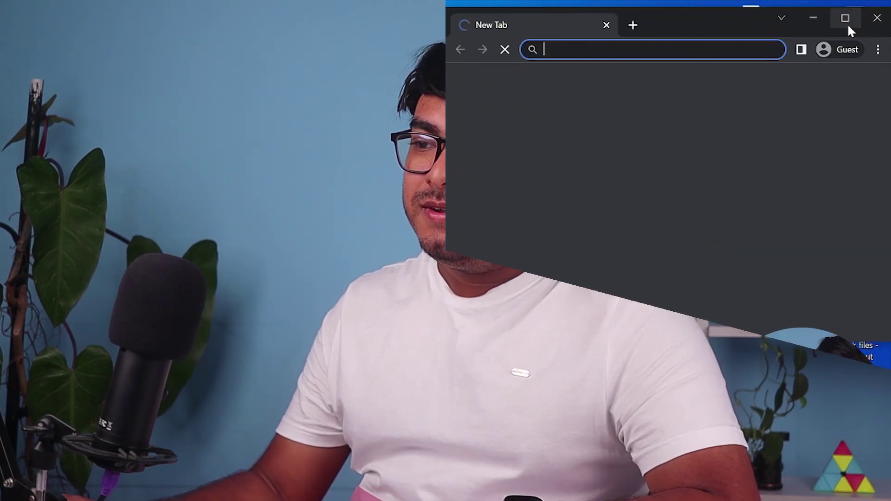
Search Google for 'gskill trident rgb software' from the Chrome address bar
text(g)
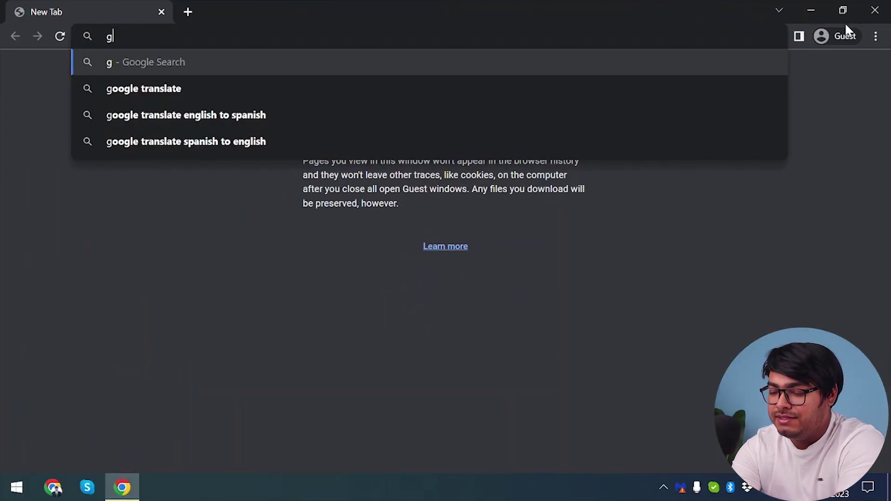
text(skill trident )
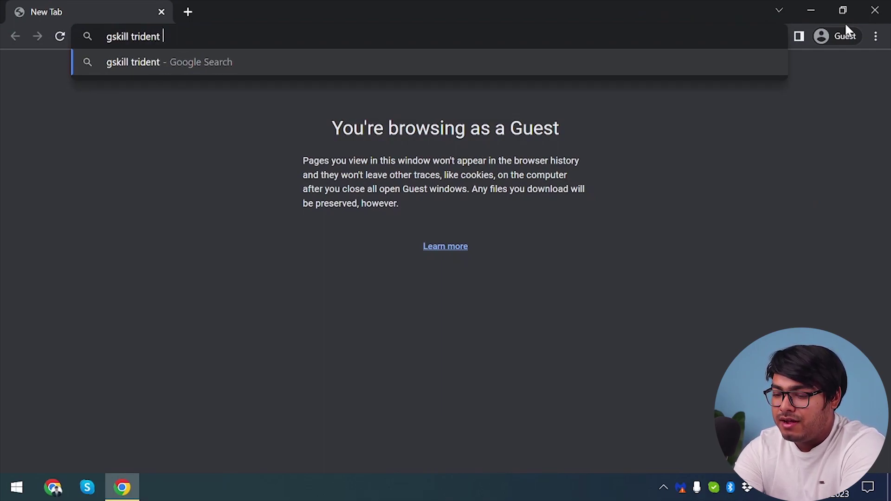
text(rgb softwa)
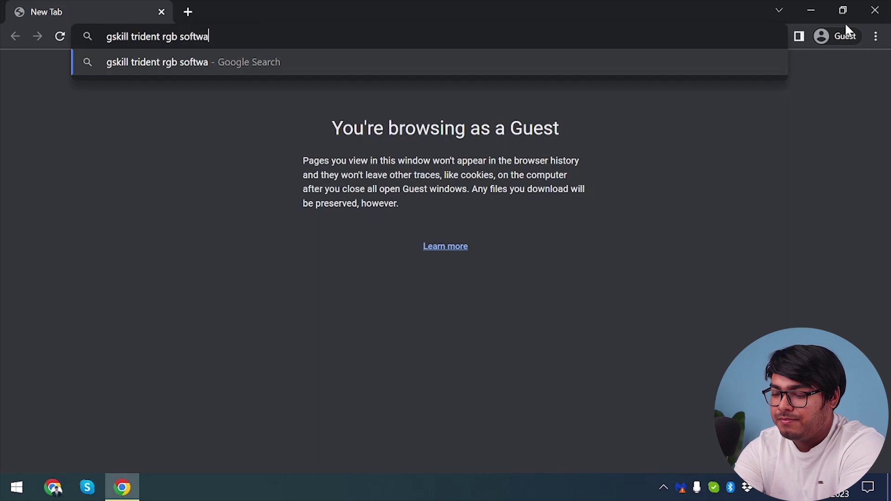
text(re)
key(Return)
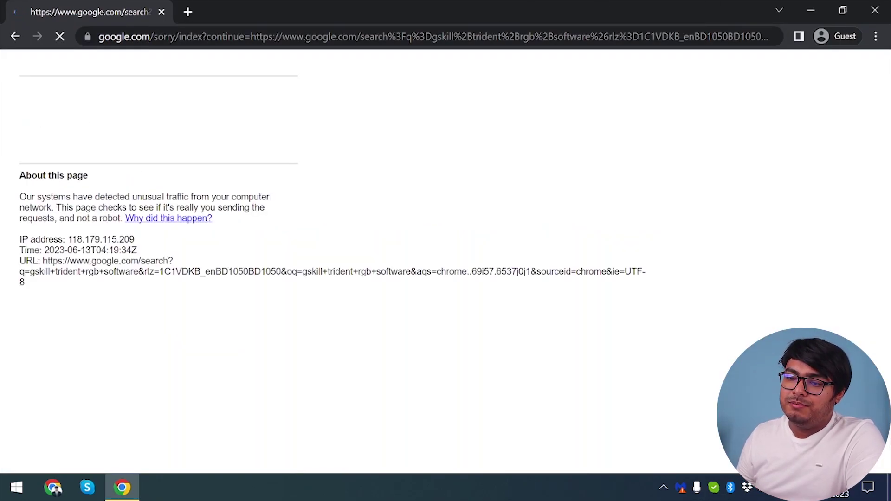
Pass the reCAPTCHA by selecting every fire hydrant tile, including newly loaded ones, and verifying
click(36, 122)
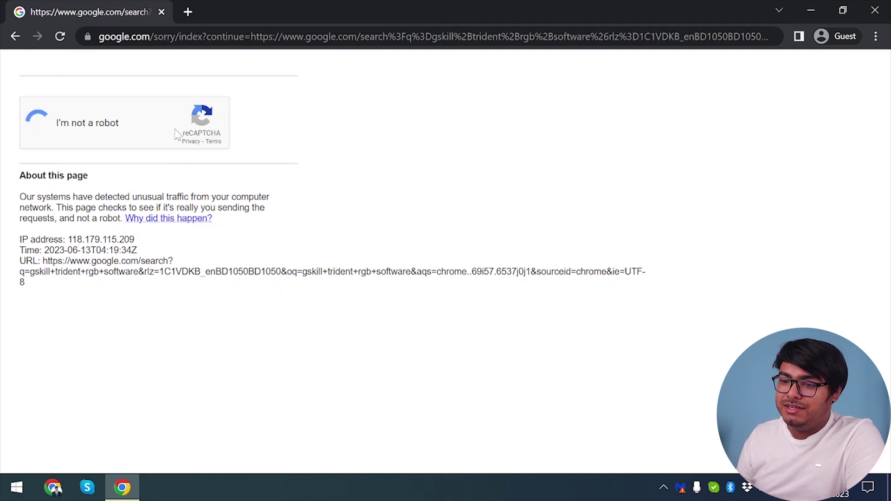
click(183, 198)
click(194, 278)
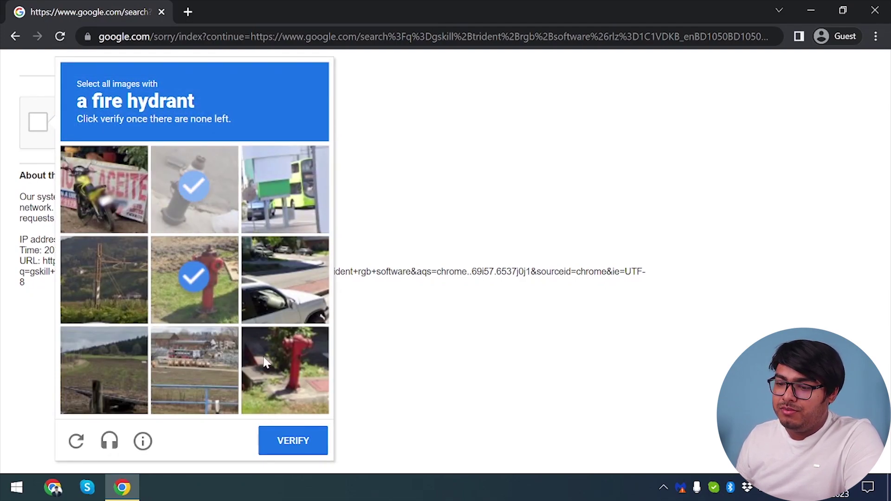
click(285, 369)
click(197, 195)
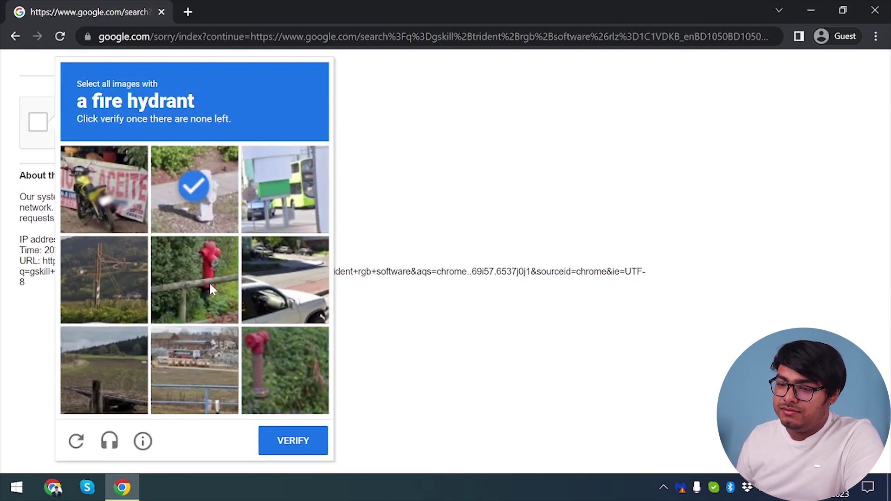
click(209, 282)
click(285, 369)
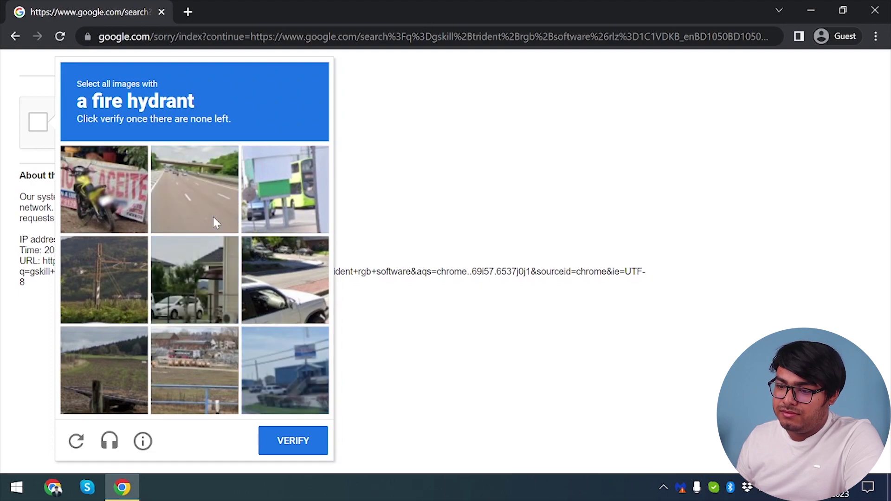
click(293, 441)
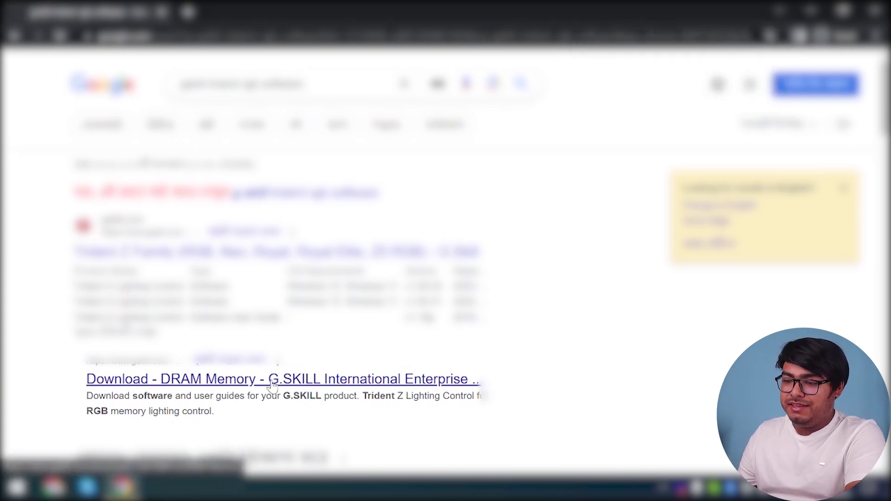
Open the 'Download - DRAM Memory - G.SKILL' result and scroll to the Trident Z card
scroll(274, 385, down, 4)
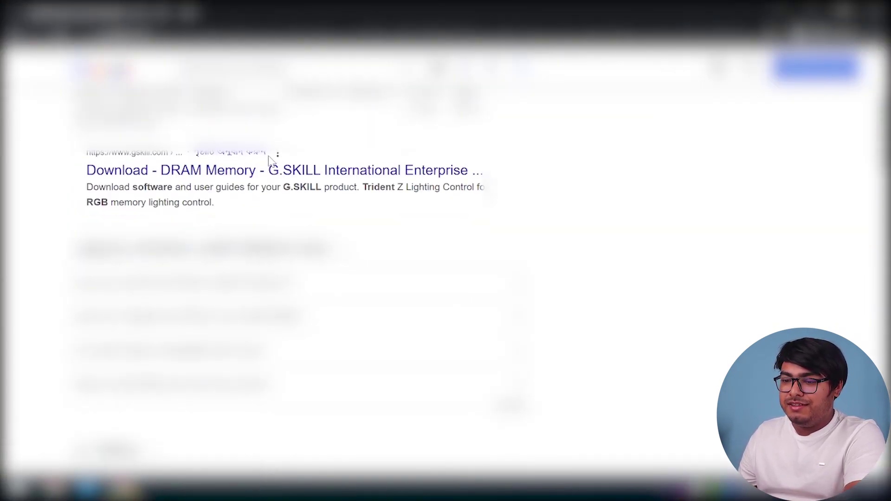
click(267, 170)
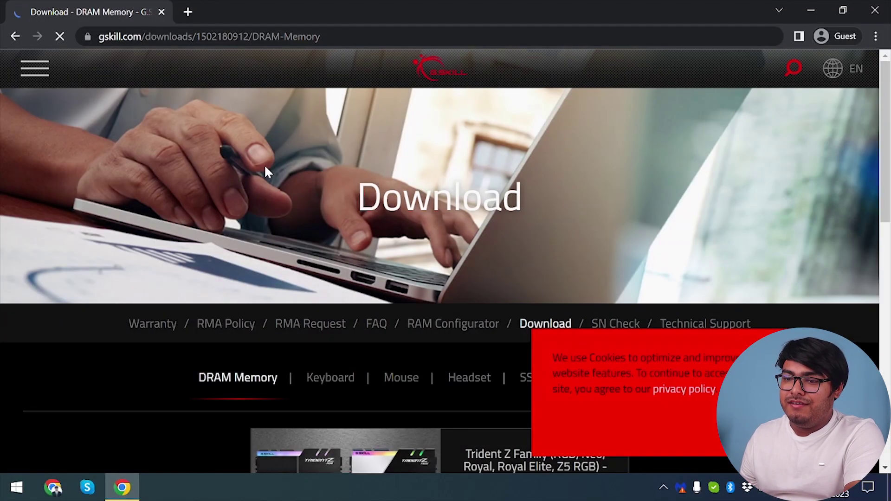
scroll(516, 350, down, 6)
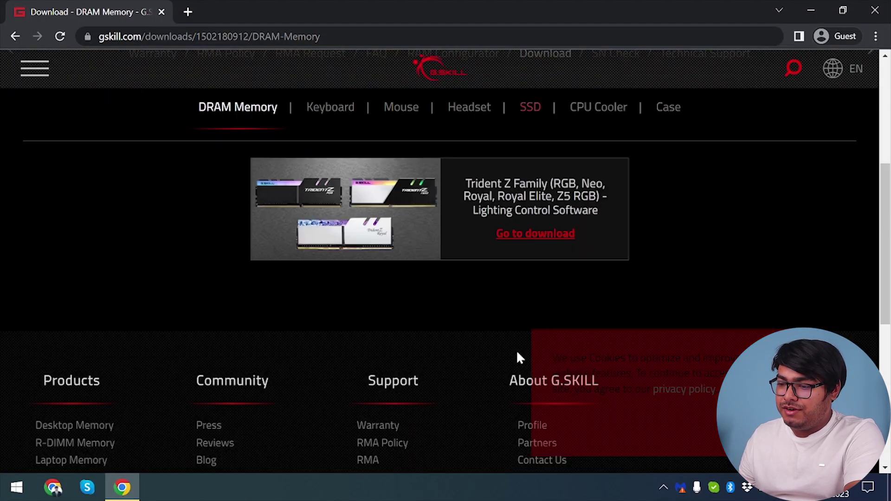
Download the Trident Z Lighting Control v1.00.35 zip and open it in File Explorer
click(534, 224)
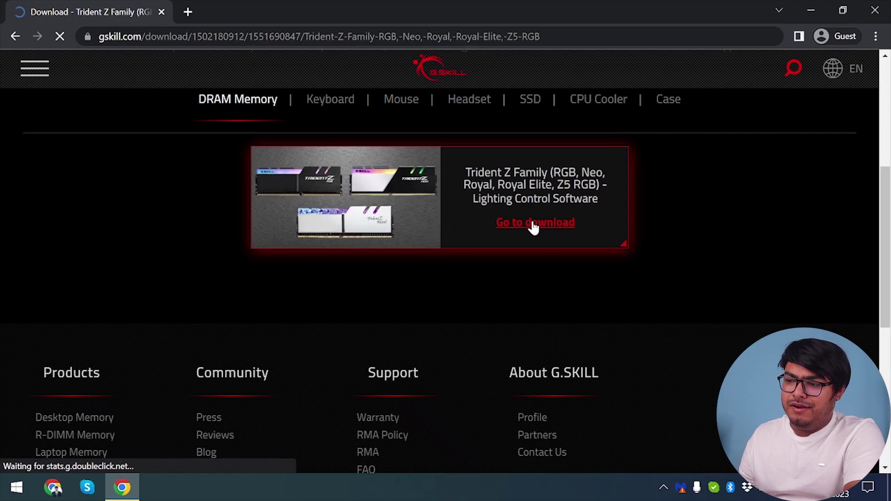
scroll(338, 341, down, 4)
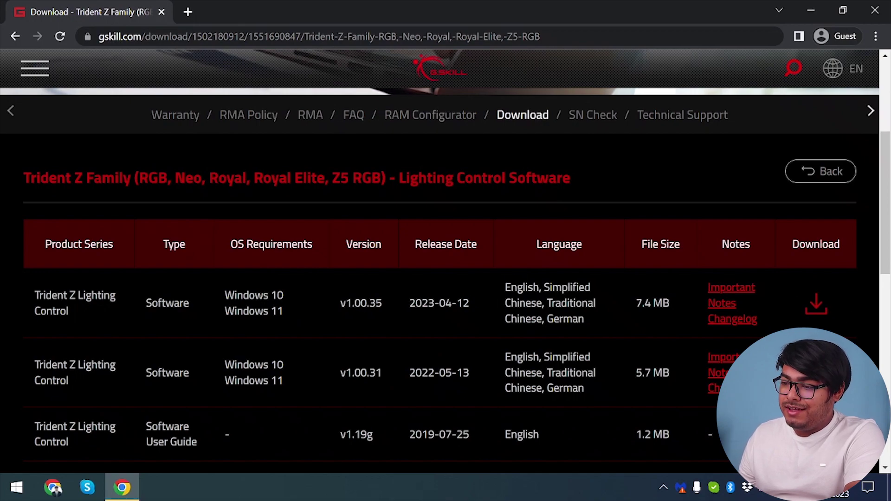
scroll(772, 285, down, 1)
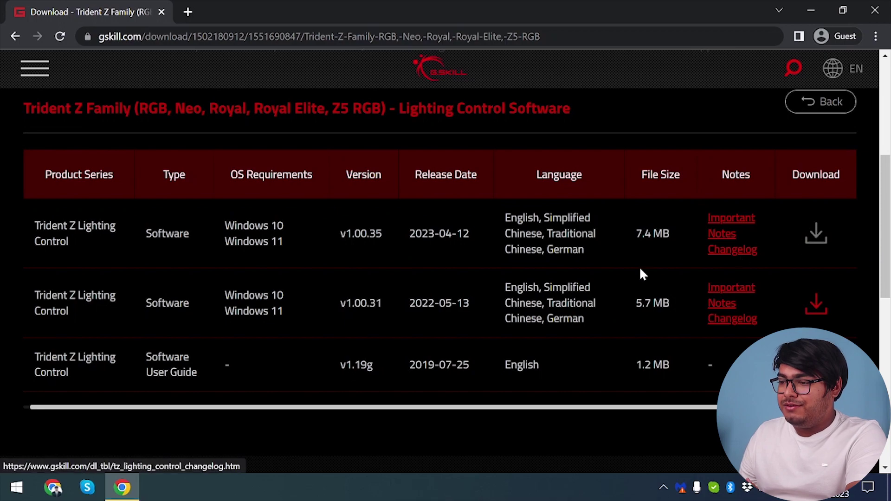
click(87, 456)
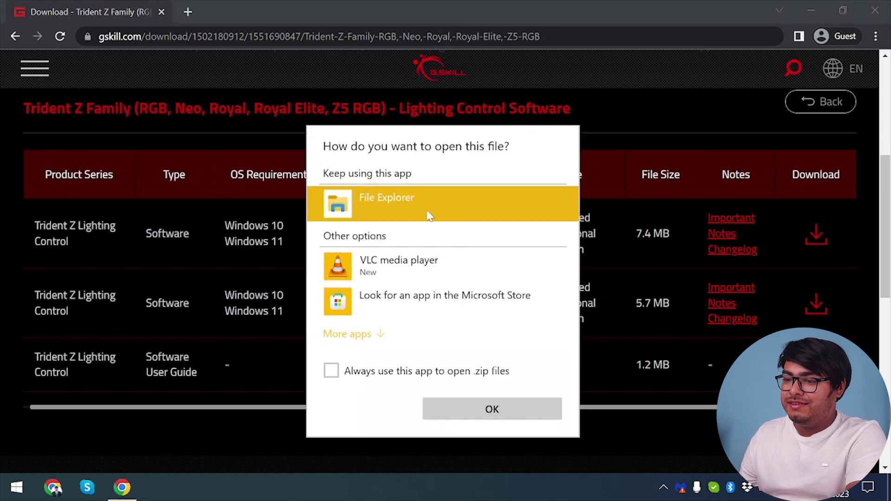
click(429, 215)
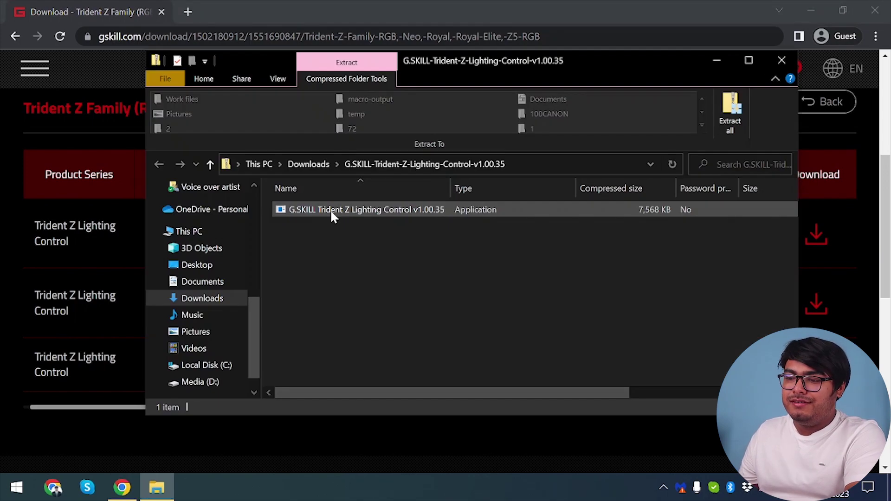
Run setup, keep the default install and Start Menu folders, and set Run at Startup to No
double_click(330, 209)
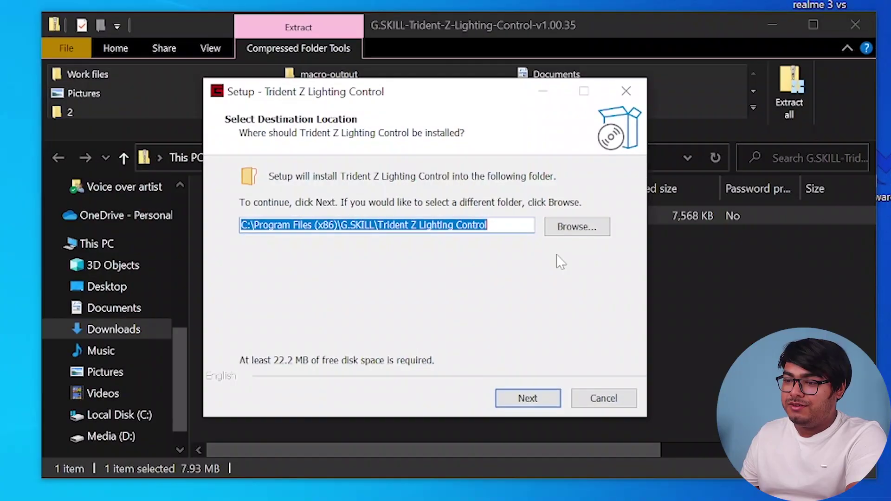
click(529, 398)
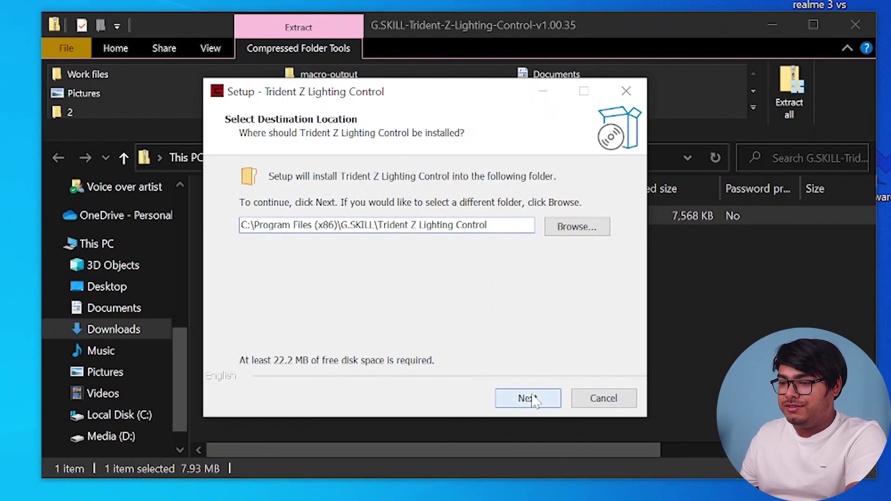
click(532, 403)
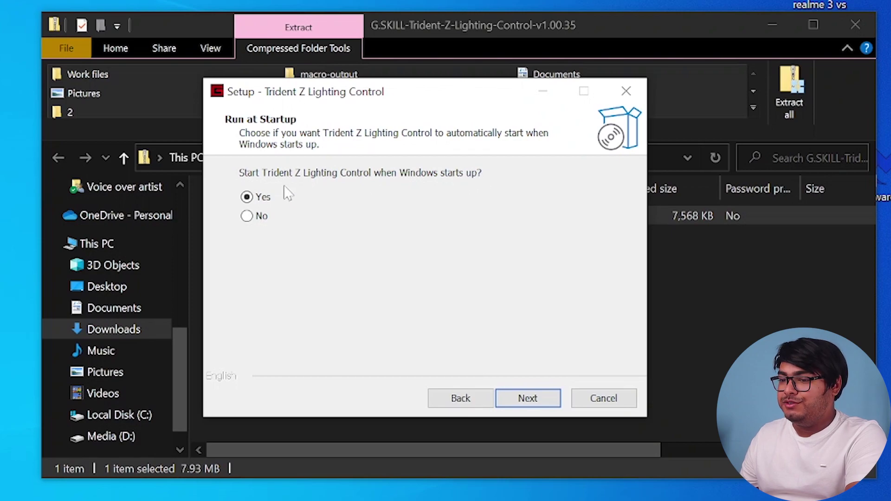
click(246, 217)
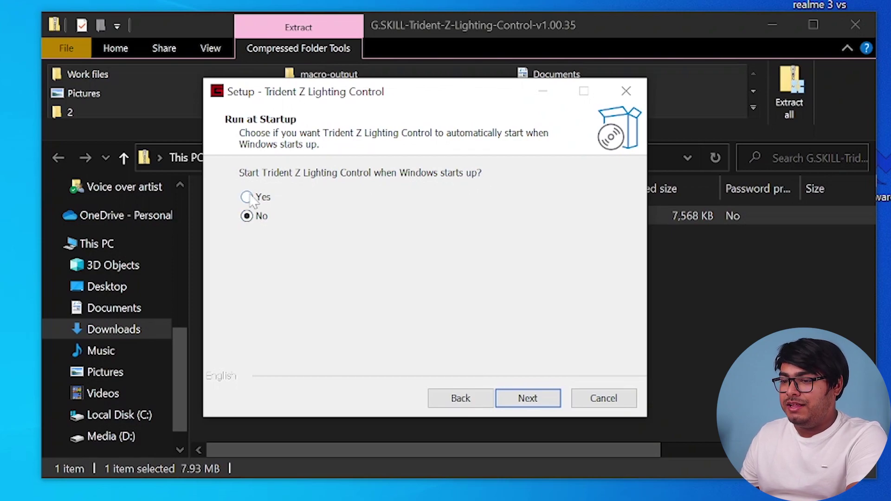
click(543, 403)
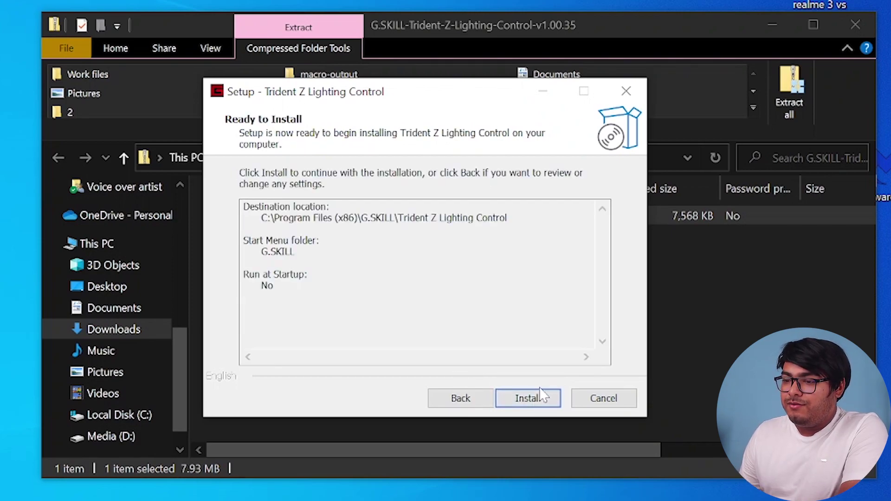
Install Trident Z Lighting Control, choose to restart later, and close the extracted folder window
click(547, 402)
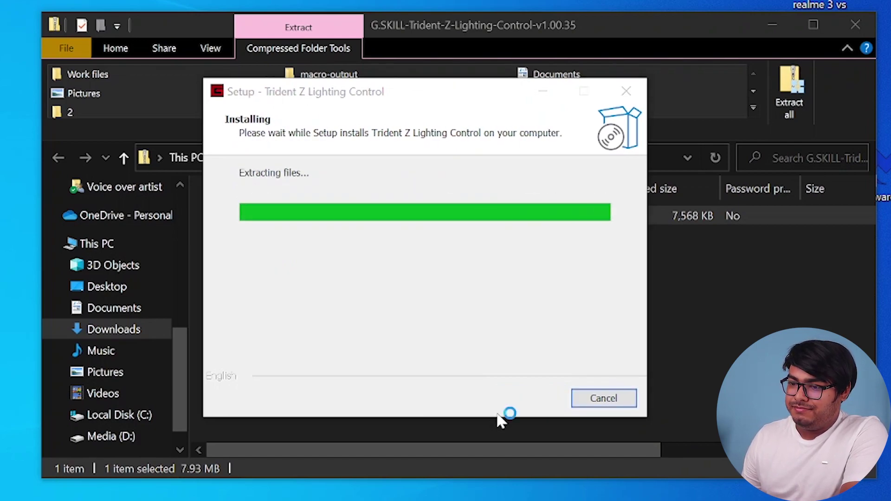
click(411, 246)
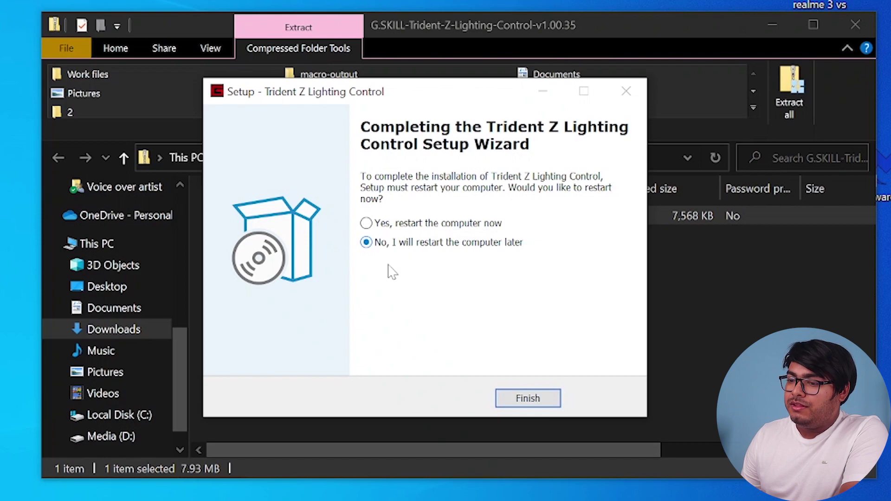
click(529, 398)
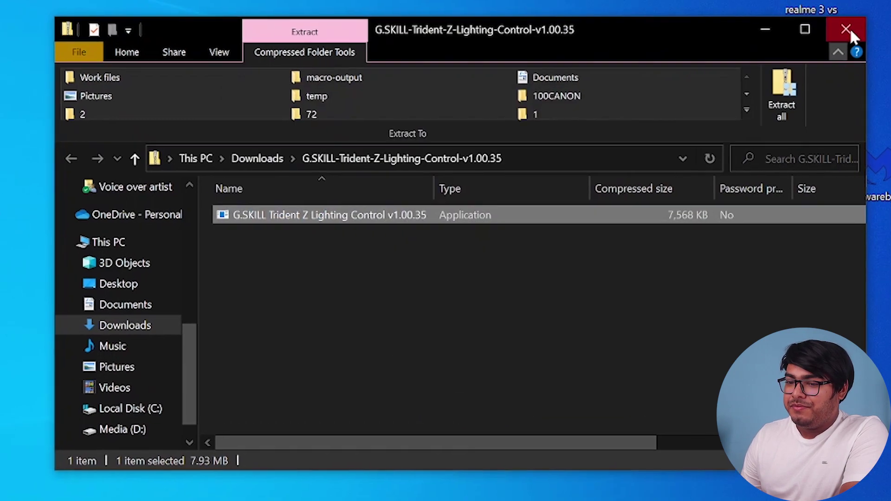
click(851, 27)
Launch Trident Z Lighting Control from its desktop shortcut
click(5, 333)
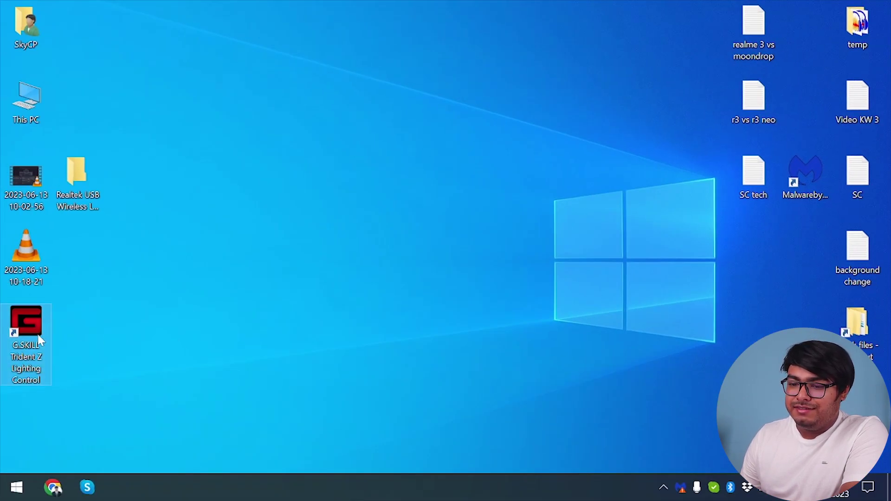
double_click(17, 350)
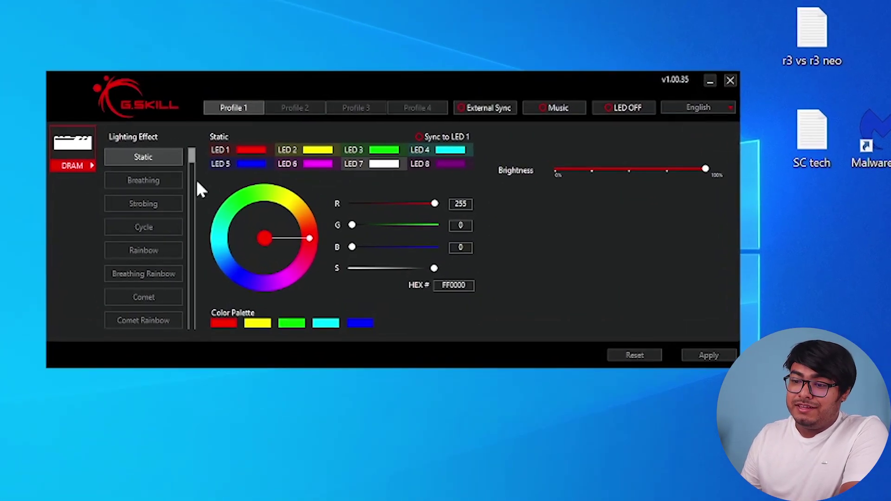
scroll(164, 190, down, 6)
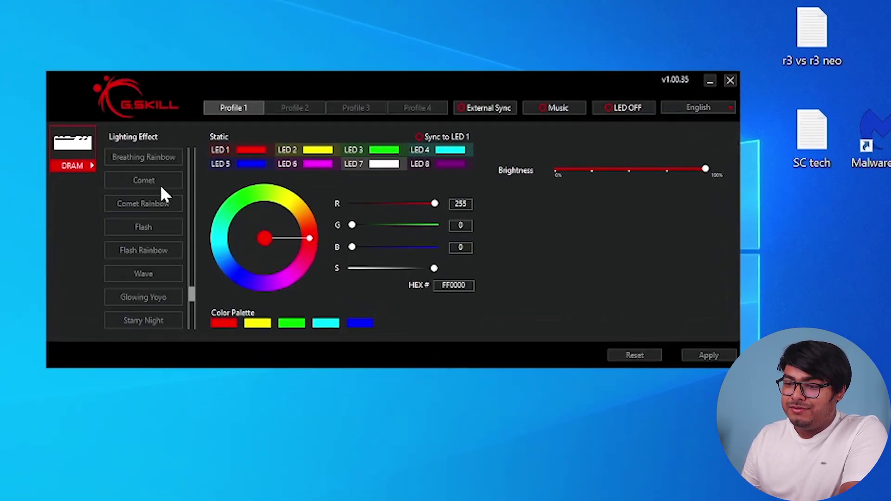
scroll(154, 278, up, 6)
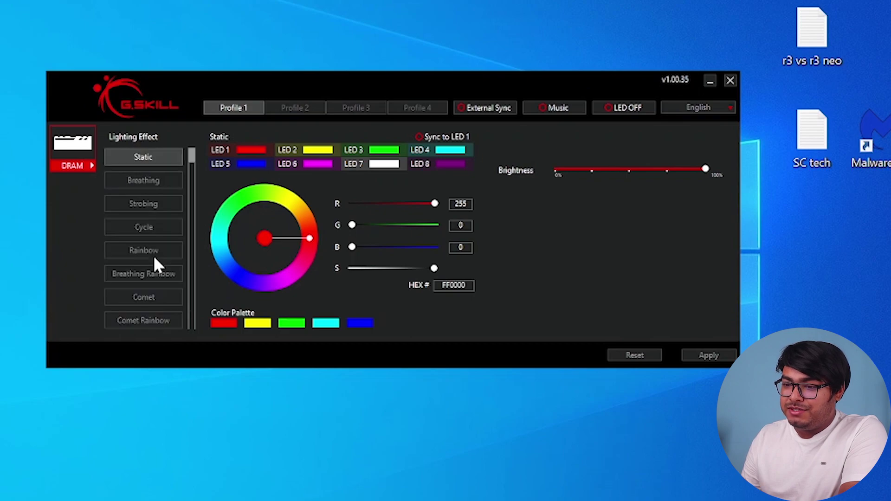
Preview the Breathing, Strobing, Cycle, Rainbow, Breathing Rainbow, Comet and Comet Rainbow effects
click(146, 182)
click(160, 203)
click(158, 228)
scroll(159, 233, down, 1)
click(159, 230)
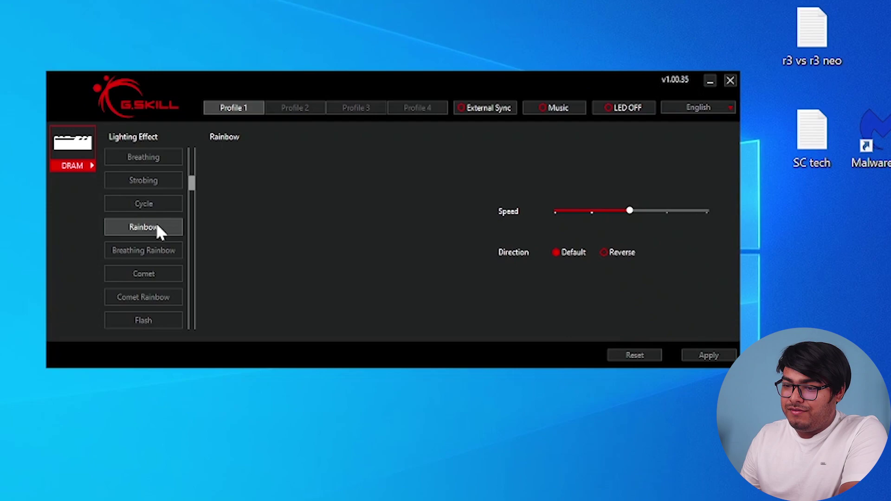
click(160, 251)
click(162, 274)
click(162, 297)
Preview the Flash, Flash Rainbow, Wave, Glowing Yoyo, Starry Night and Default effects
scroll(163, 274, down, 4)
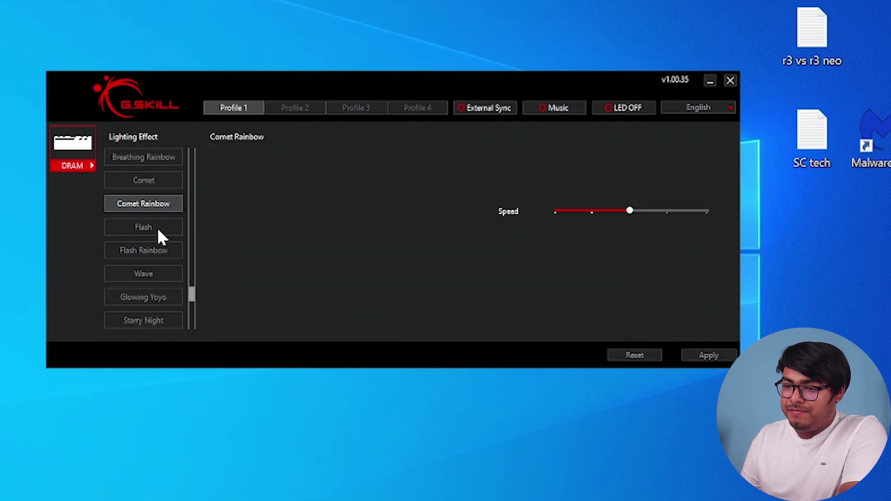
click(158, 230)
click(161, 251)
click(162, 275)
click(164, 298)
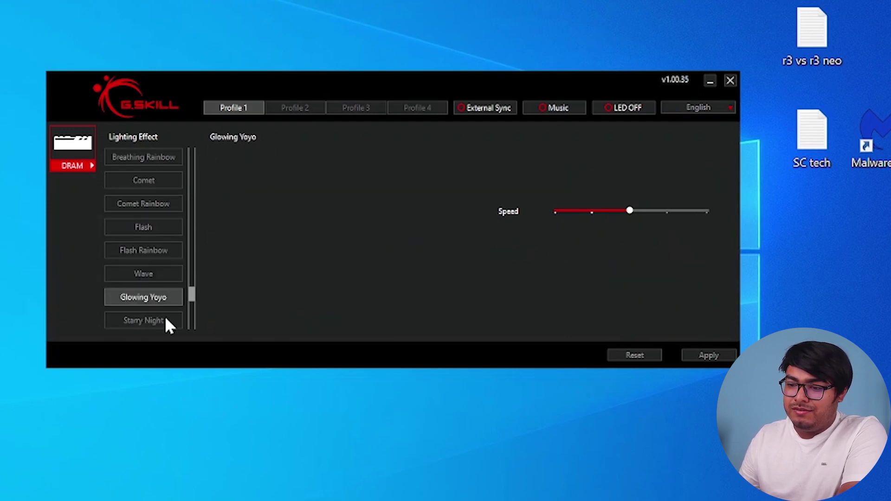
click(166, 322)
scroll(163, 323, down, 1)
click(156, 322)
scroll(158, 304, up, 7)
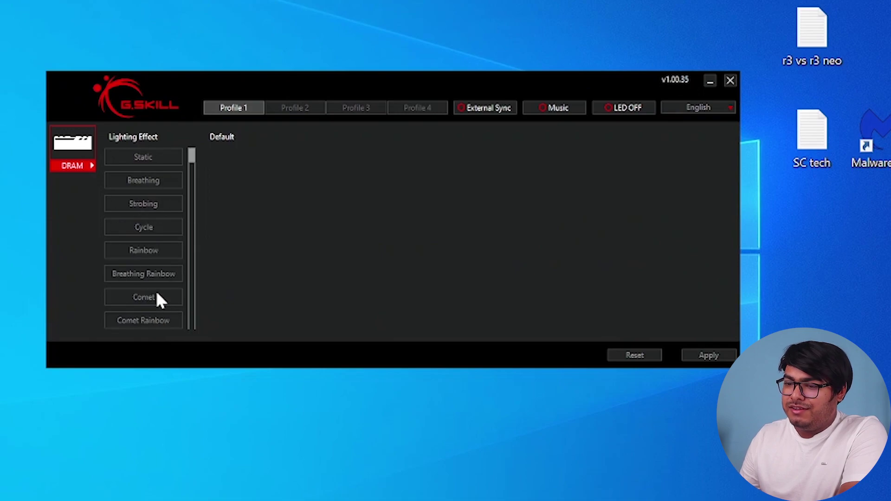
click(144, 160)
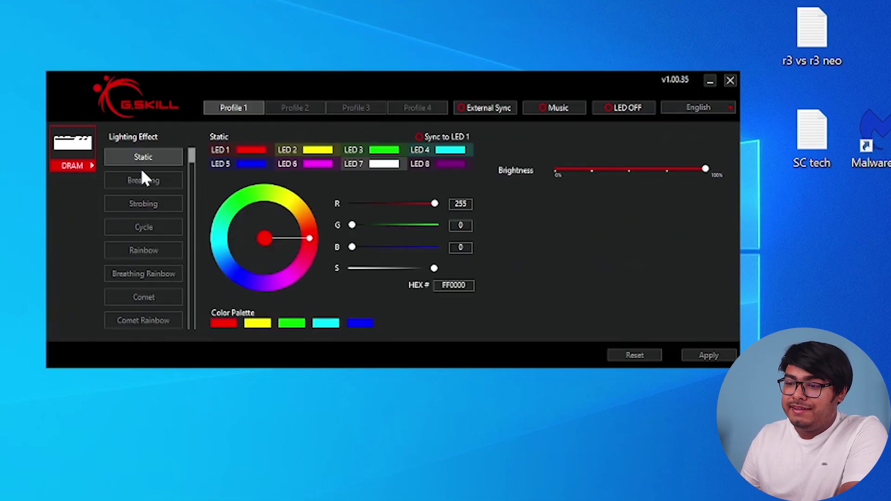
click(144, 184)
click(145, 205)
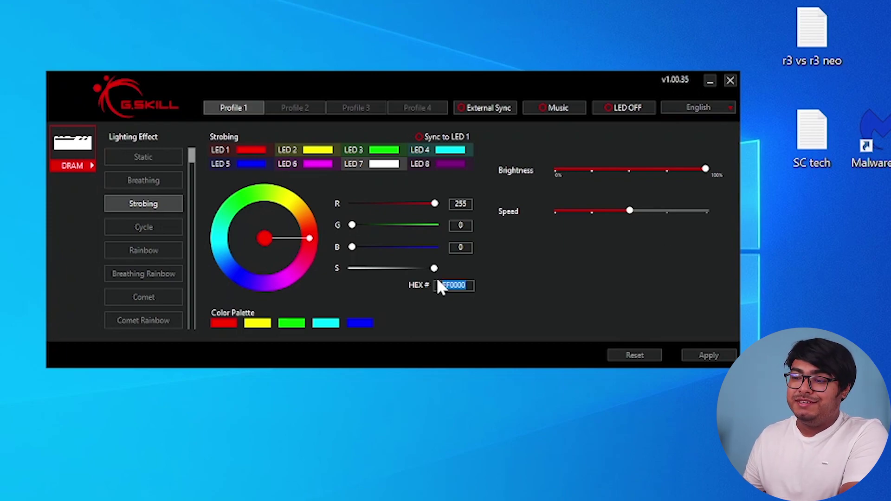
double_click(455, 286)
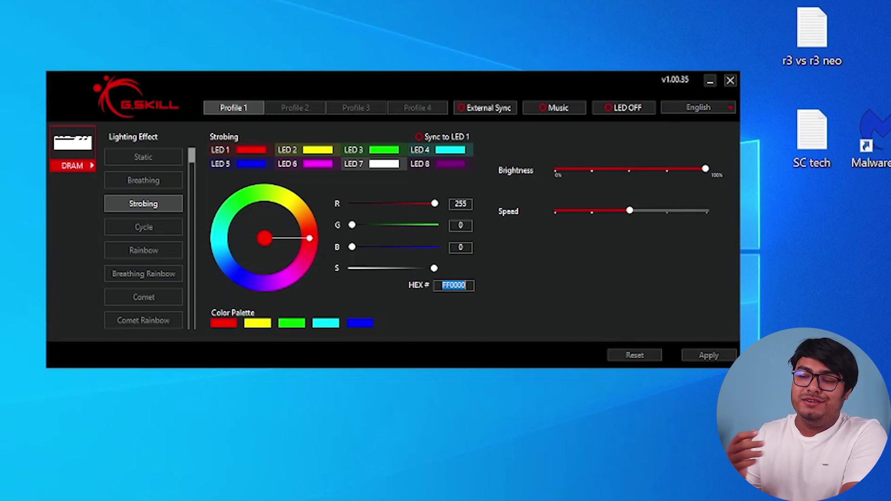
click(152, 232)
click(145, 209)
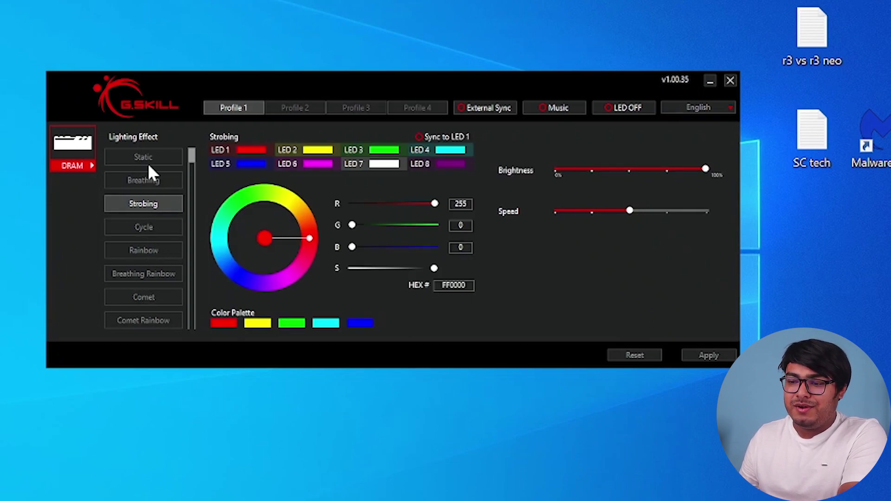
click(148, 160)
click(149, 180)
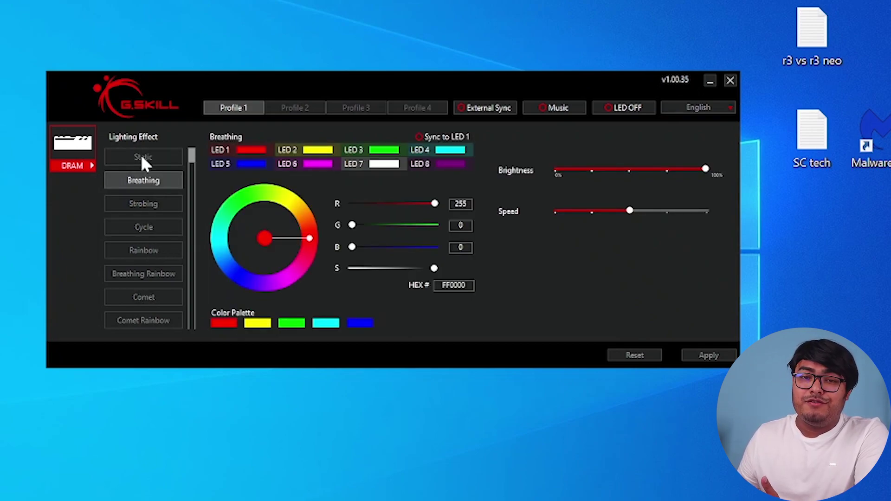
click(294, 117)
Check Profiles 1–4, External Sync, Music and LED OFF, toggling Razer Chroma sync on and off
click(246, 110)
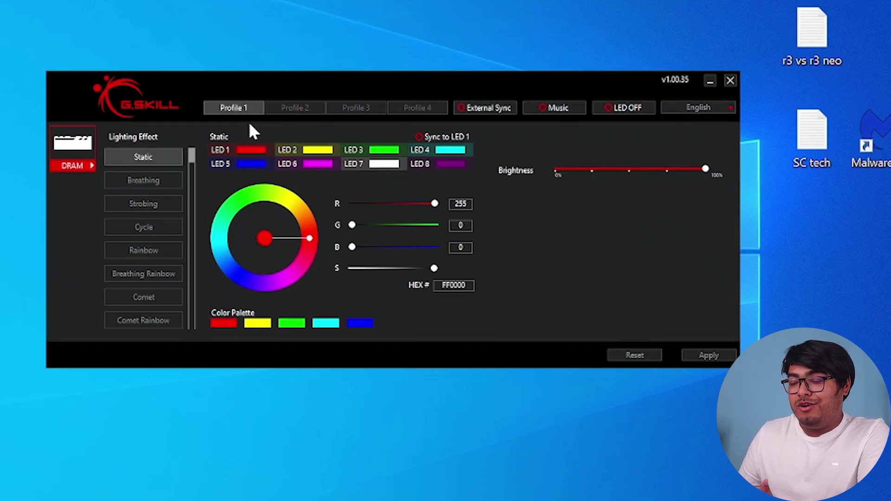
click(285, 111)
click(352, 112)
click(429, 111)
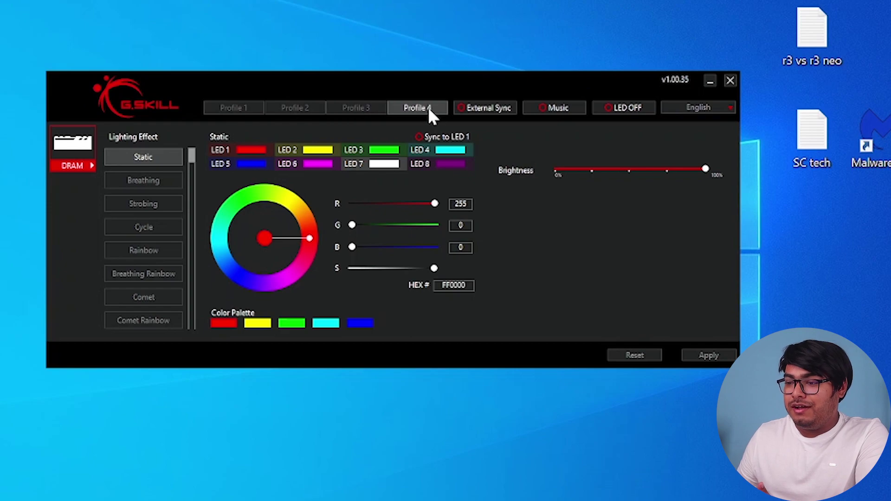
click(478, 110)
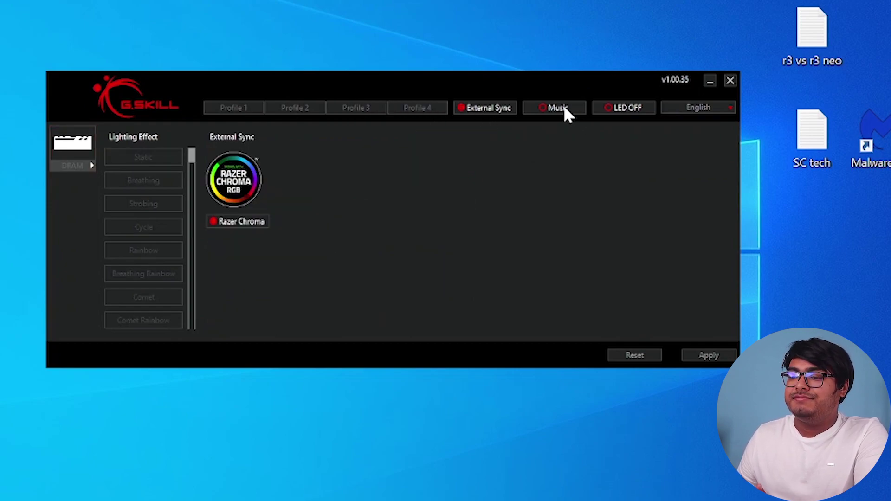
click(564, 111)
click(624, 111)
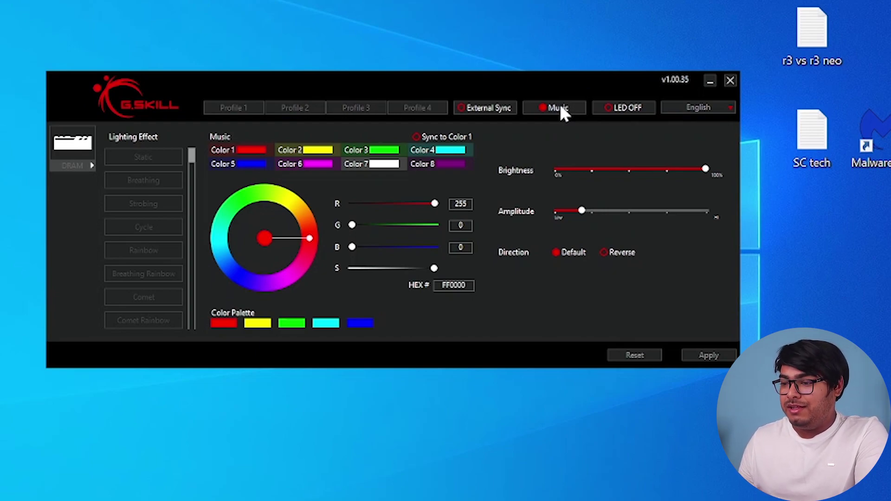
click(488, 108)
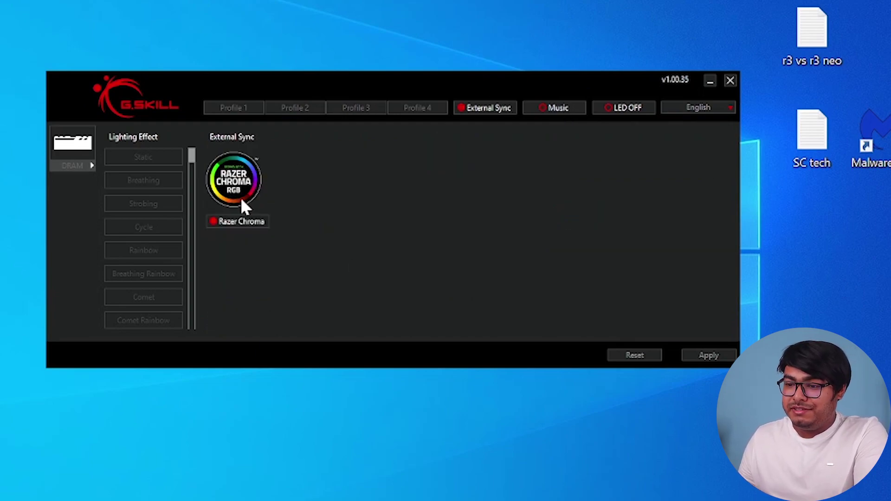
click(239, 222)
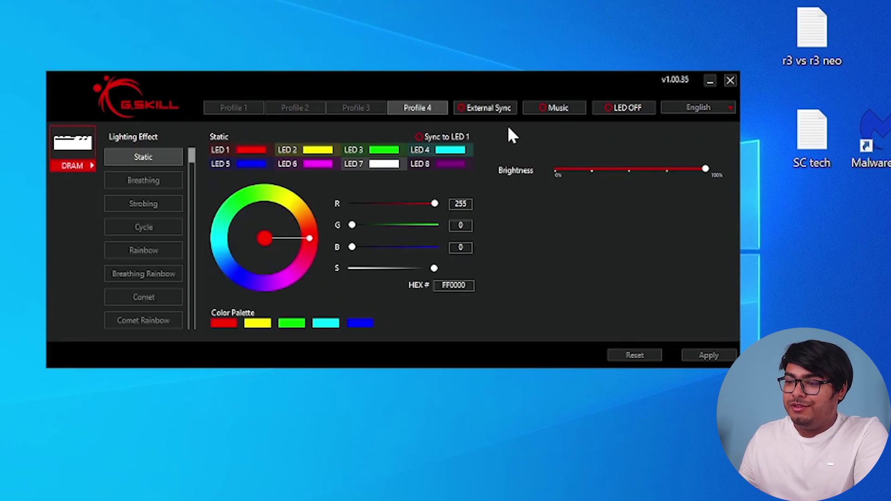
Compare Static and Breathing, then settle on Breathing in red FF0000 for Profile 1
click(166, 179)
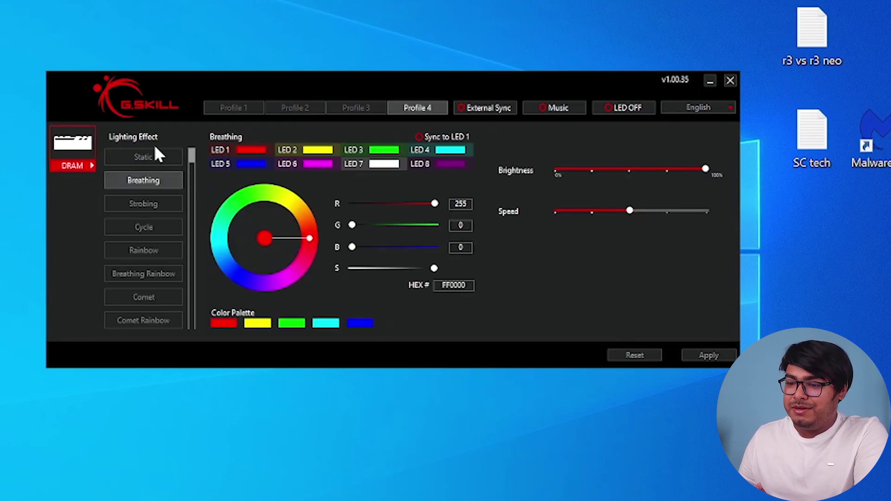
click(158, 156)
click(246, 114)
click(155, 180)
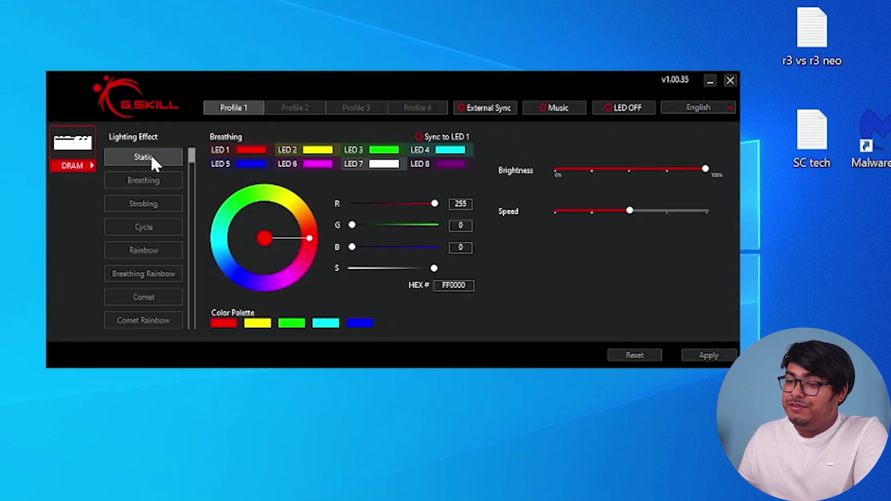
click(149, 158)
click(155, 181)
click(87, 163)
click(145, 183)
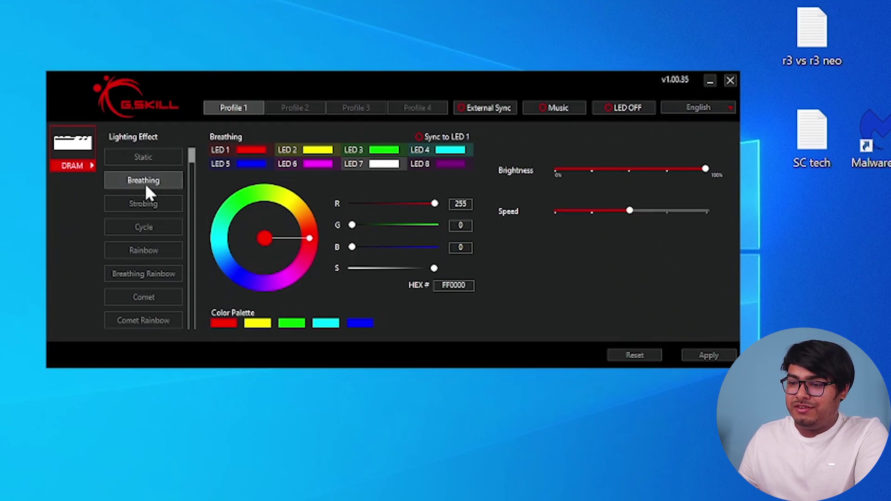